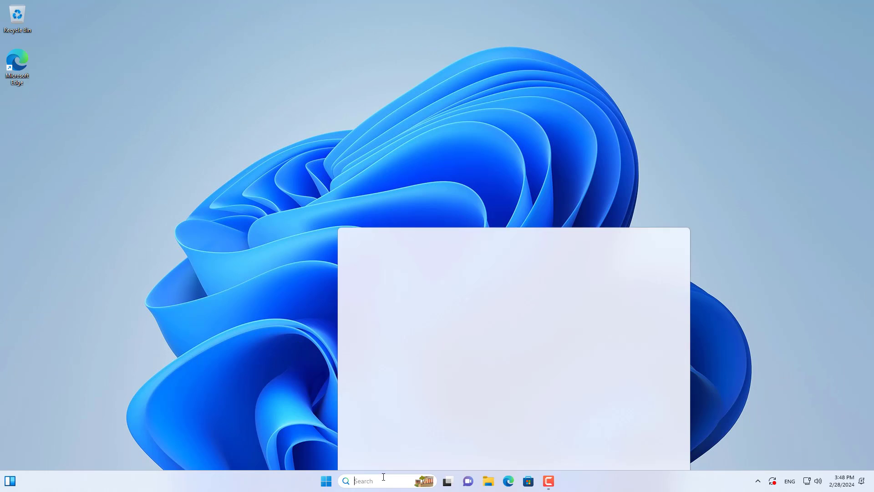
pyautogui.write('nc')
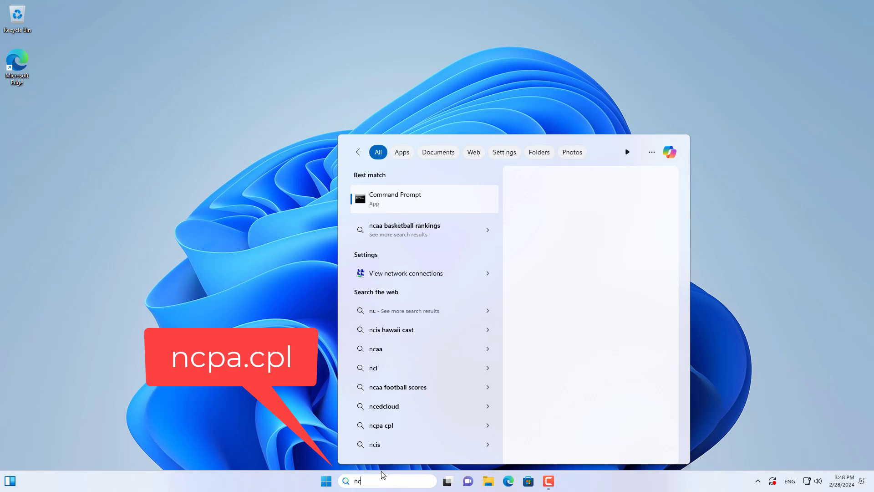
pyautogui.write('pa.cpl')
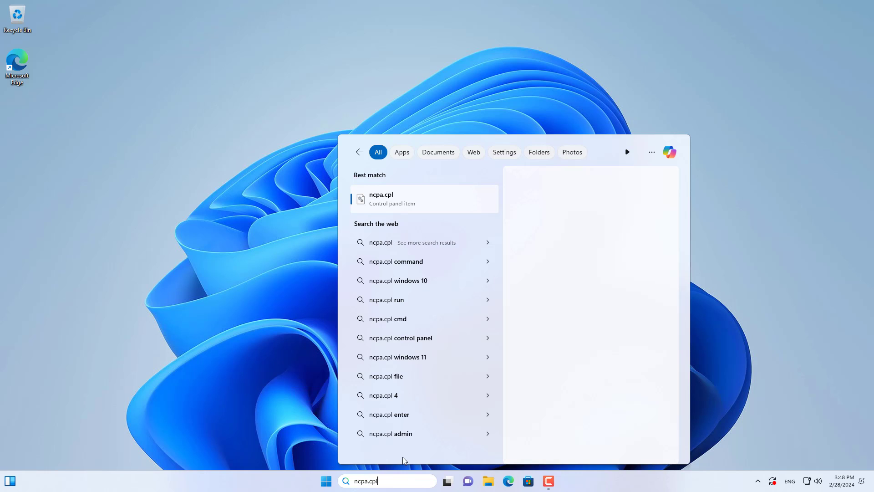
# Search ncpa.cpl and launch the Network Connections control panel
pyautogui.moveTo(378, 481); pyautogui.dragTo(354, 483)
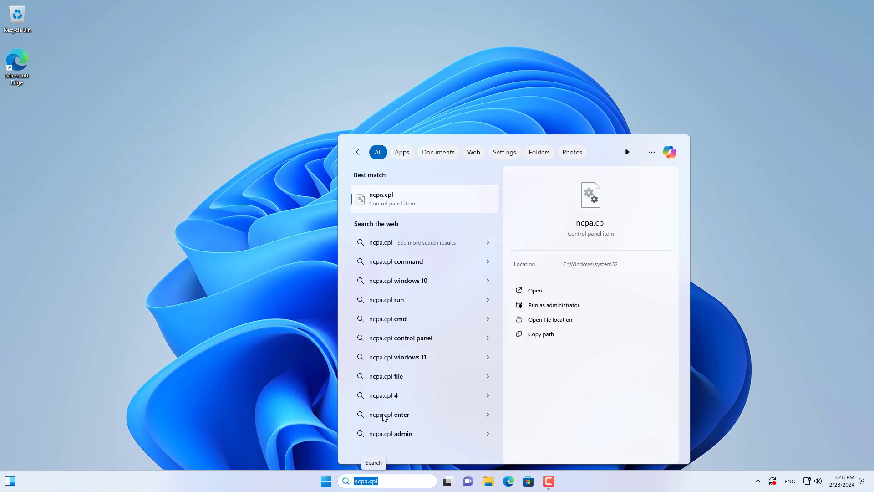
pyautogui.click(593, 198)
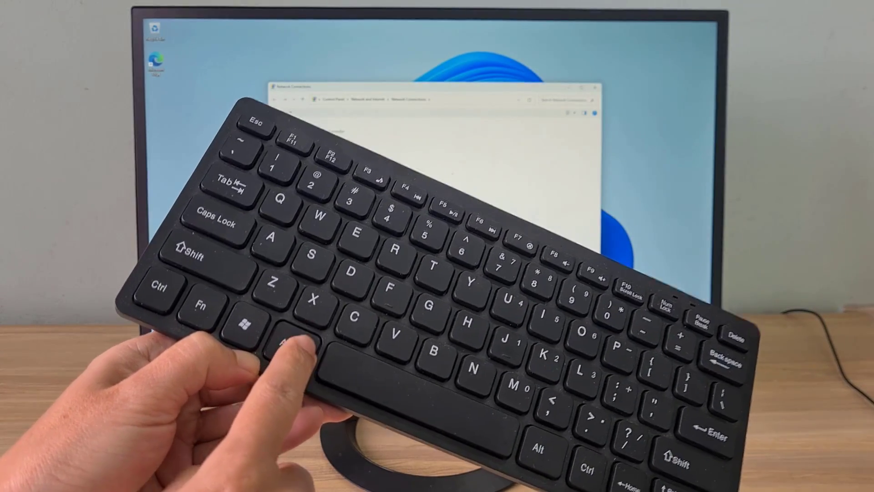
# Reveal the File menu with its New Incoming Connection entry via Alt+F
pyautogui.hotkey('alt', 'f')
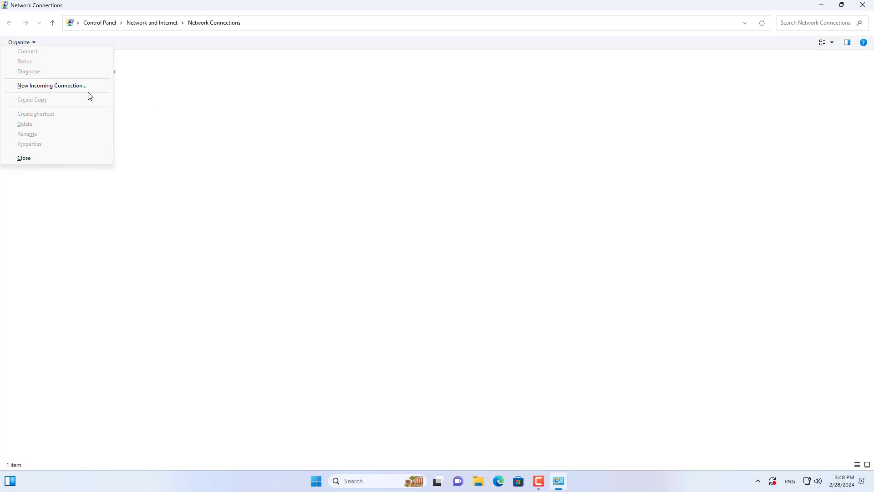
# Start a new incoming connection and create a vpnuser account with matching full name
pyautogui.click(89, 88)
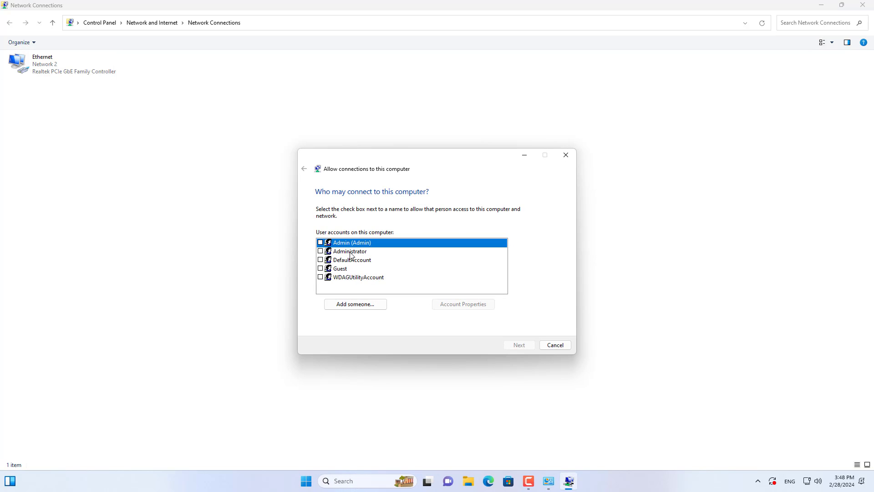
pyautogui.click(362, 308)
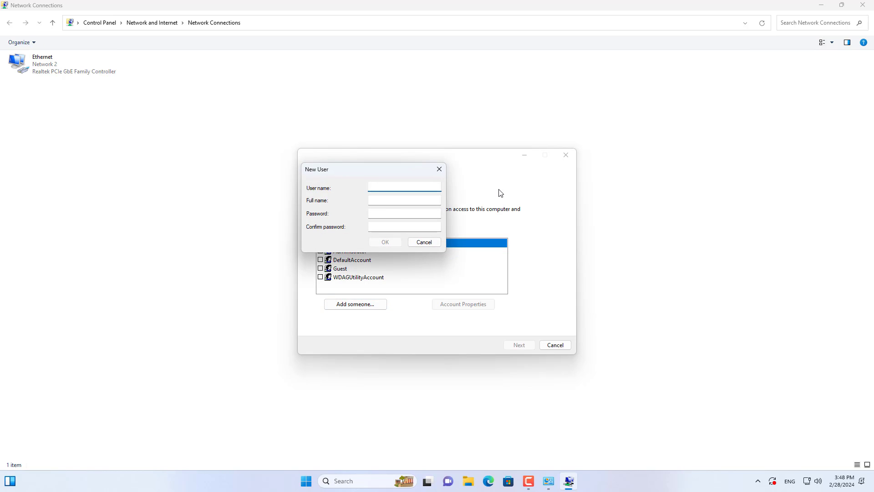
pyautogui.write('vpnuser')
pyautogui.doubleClick(377, 186)
pyautogui.hotkey('ctrl', 'c')
pyautogui.click(389, 200)
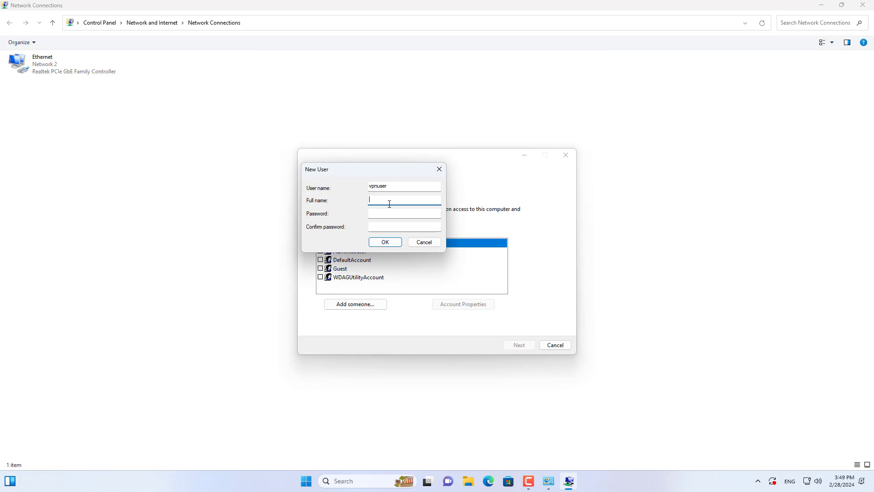
pyautogui.hotkey('ctrl', 'v')
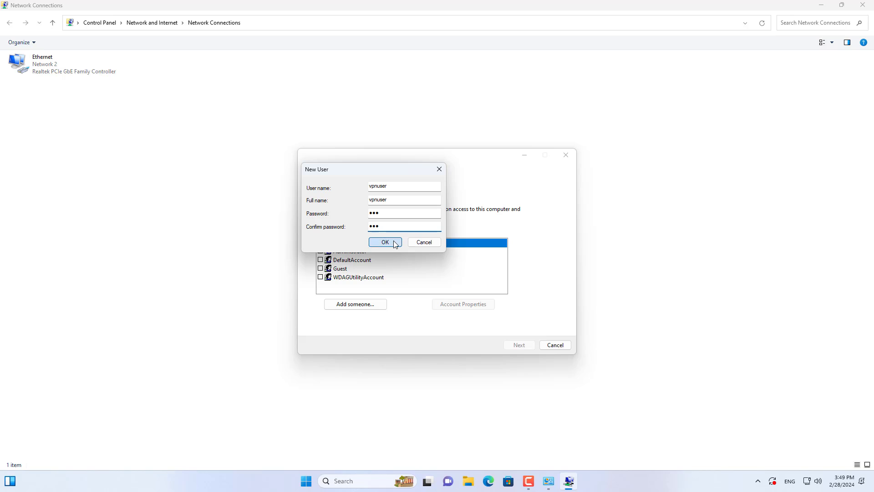
pyautogui.click(396, 243)
# Allow vpnuser to connect and permit connections through the Internet
pyautogui.click(345, 278)
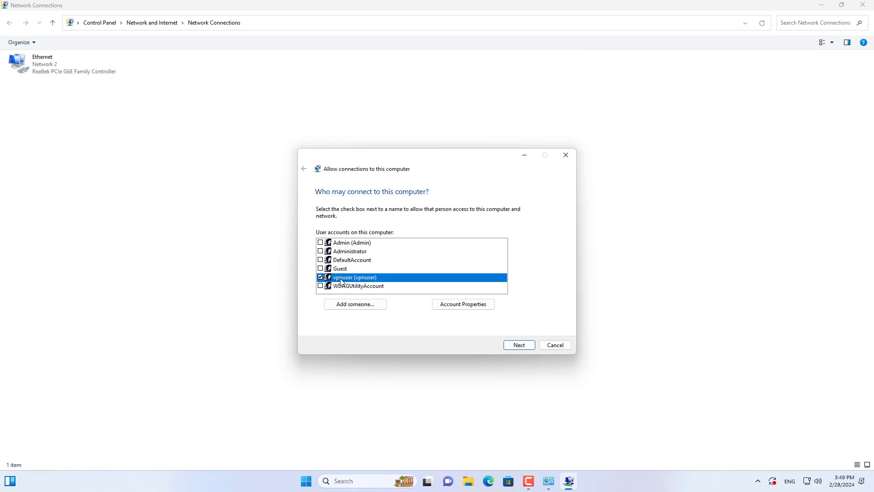
pyautogui.click(512, 345)
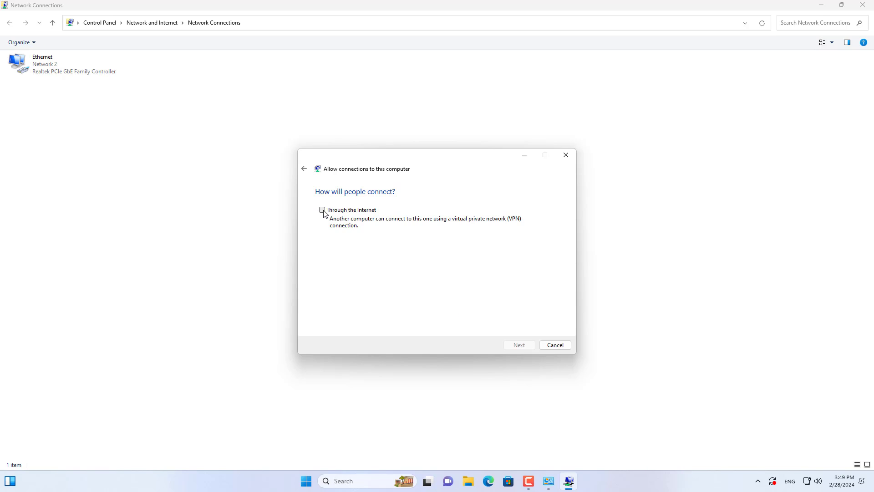
pyautogui.click(322, 211)
pyautogui.click(518, 346)
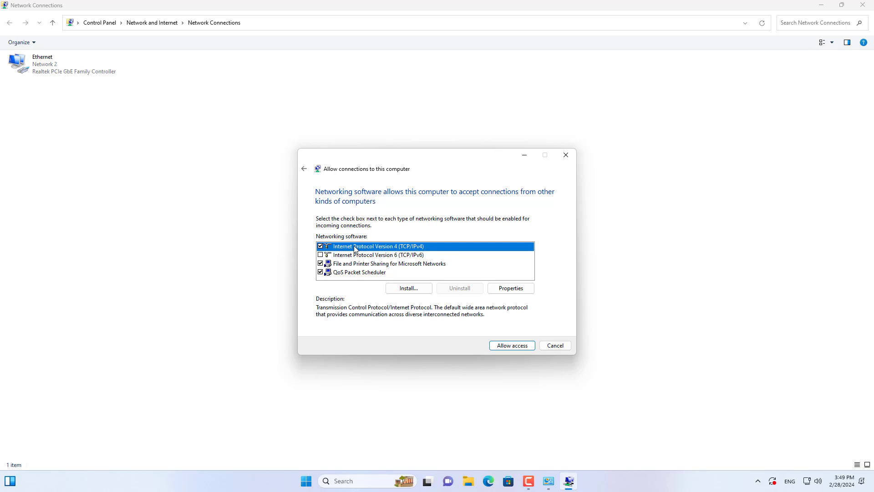
# Set incoming IPv4 to a fixed range 192.168.1.200 to 192.168.1.220
pyautogui.click(508, 289)
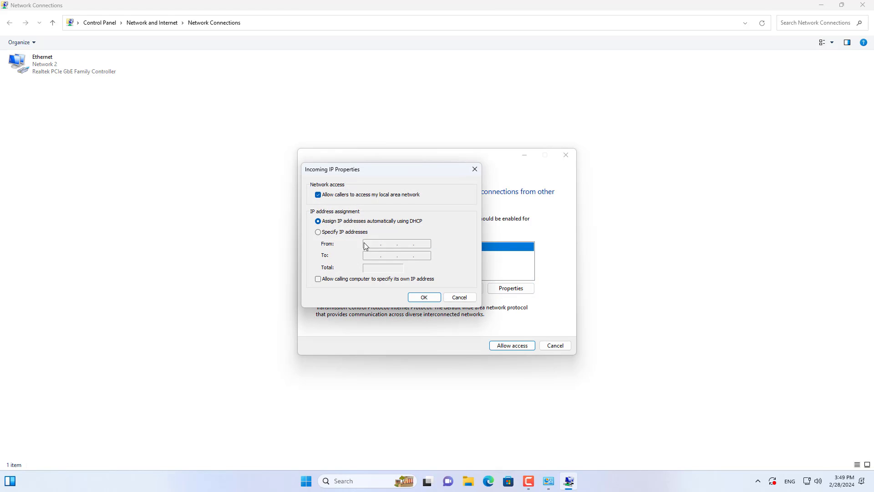
pyautogui.click(345, 233)
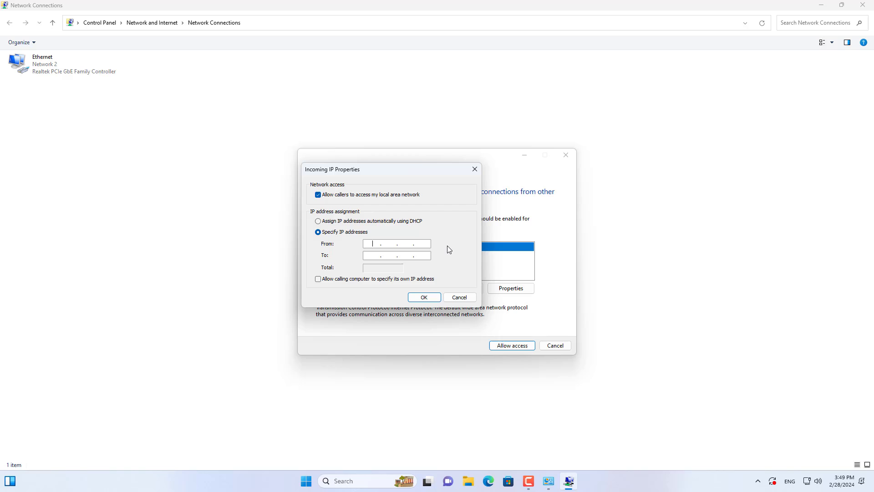
pyautogui.write('192168.1.200')
pyautogui.press('Tab')
pyautogui.write('192.')
pyautogui.write('168.1.220')
pyautogui.doubleClick(421, 256)
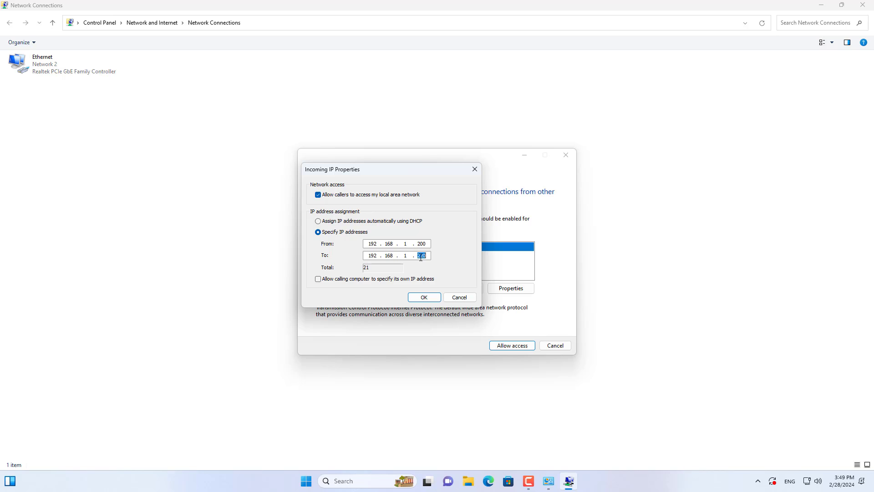
pyautogui.click(423, 296)
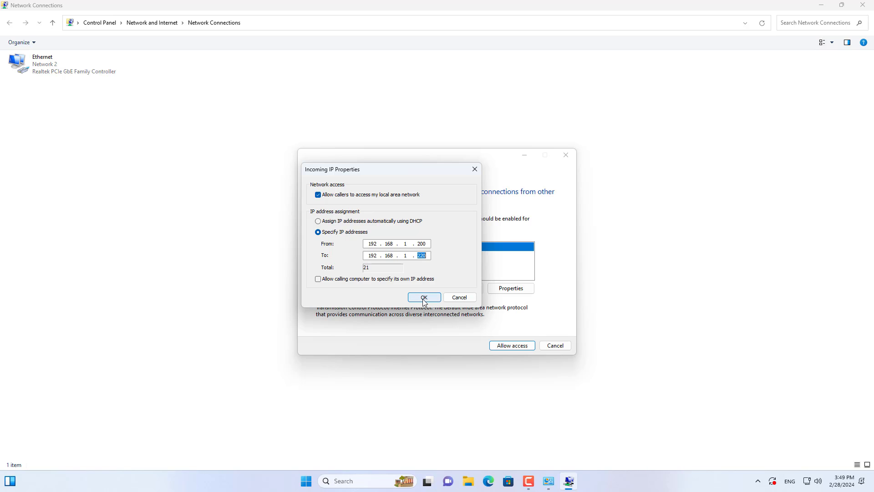
# Finish the incoming connection and bring up the Ethernet adapter's IPv4 properties
pyautogui.click(504, 347)
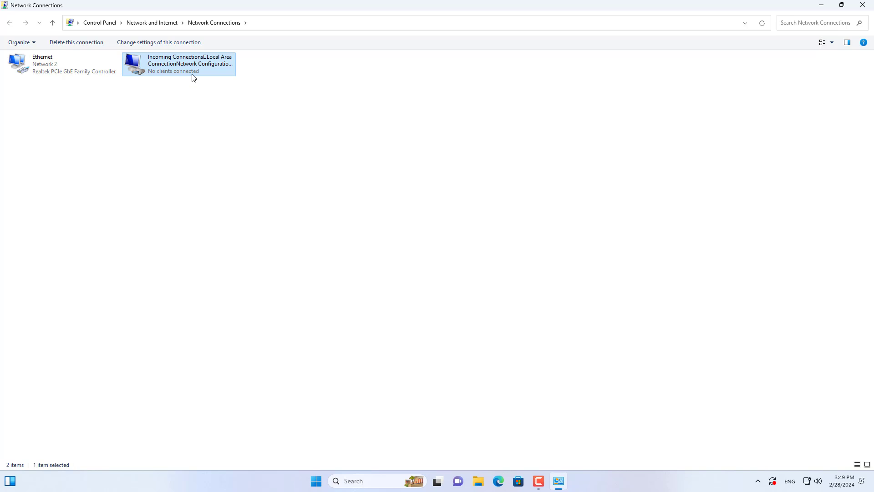
pyautogui.click(45, 64)
pyautogui.rightClick(46, 64)
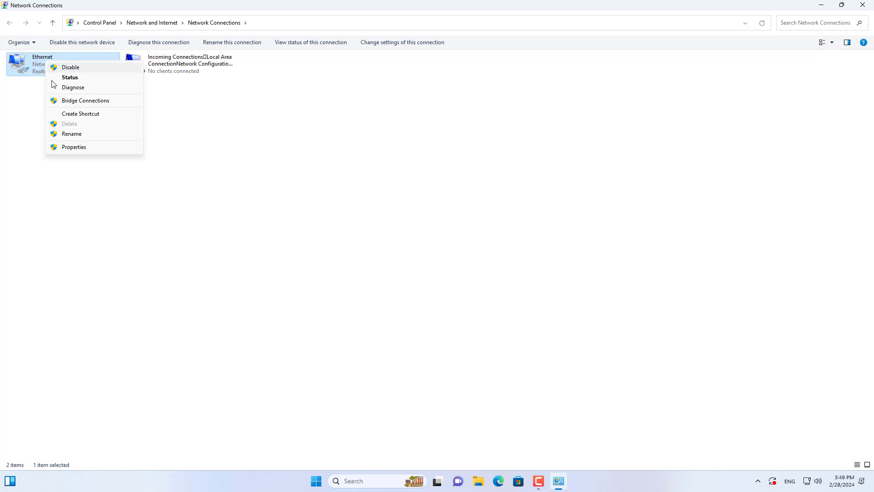
pyautogui.click(72, 147)
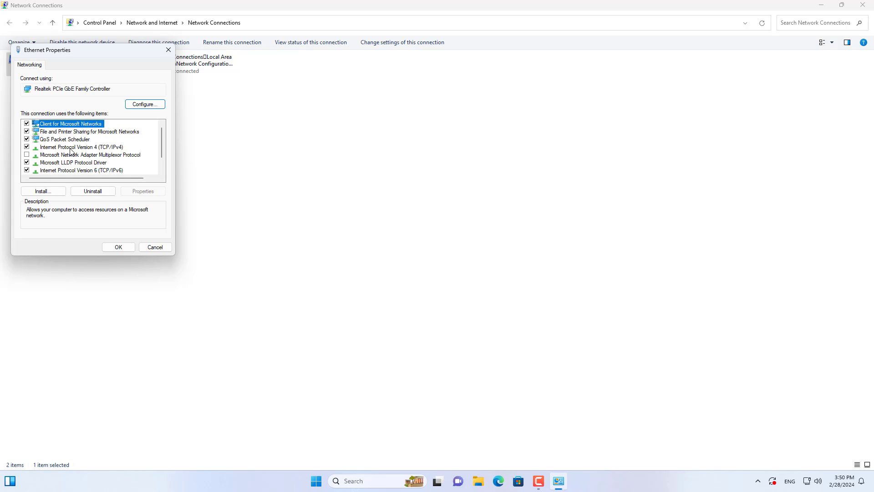
pyautogui.click(86, 147)
pyautogui.click(142, 192)
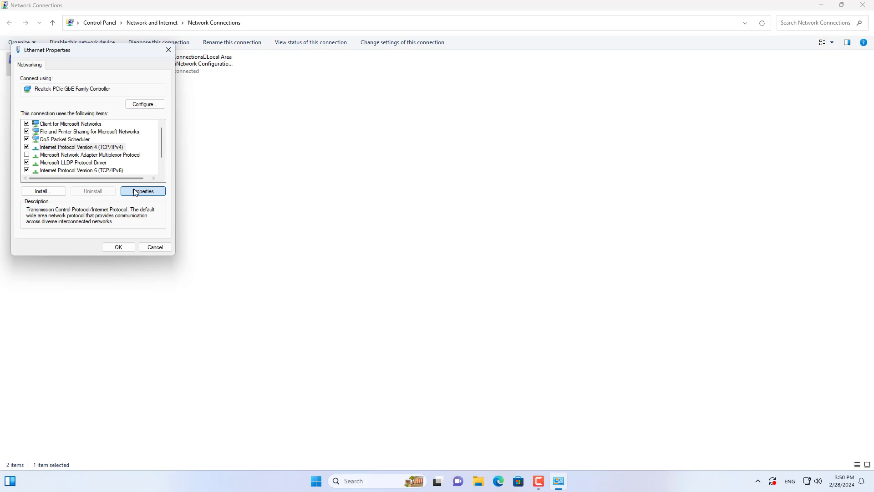
pyautogui.moveTo(117, 91)
pyautogui.mouseDown()
pyautogui.moveTo(206, 81)
pyautogui.moveTo(269, 60)
pyautogui.mouseUp()
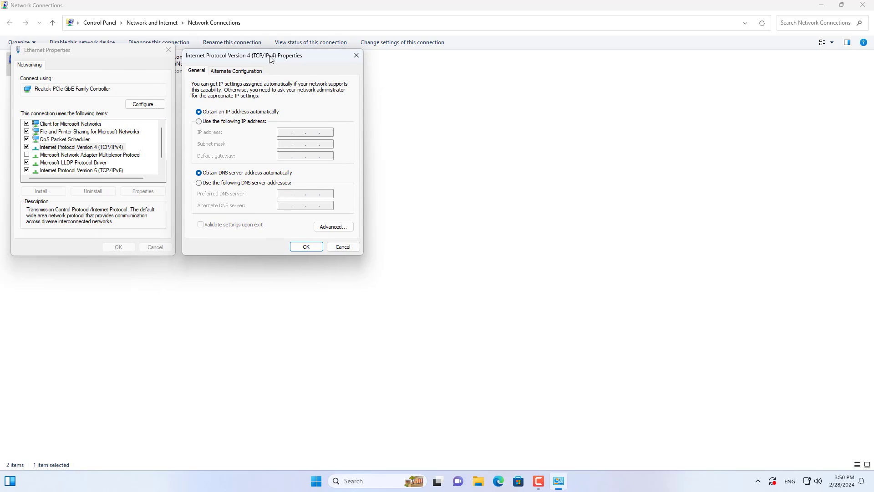
# Assign static address 192.168.1.10 with mask 255.255.255.0 and manual DNS
pyautogui.click(219, 121)
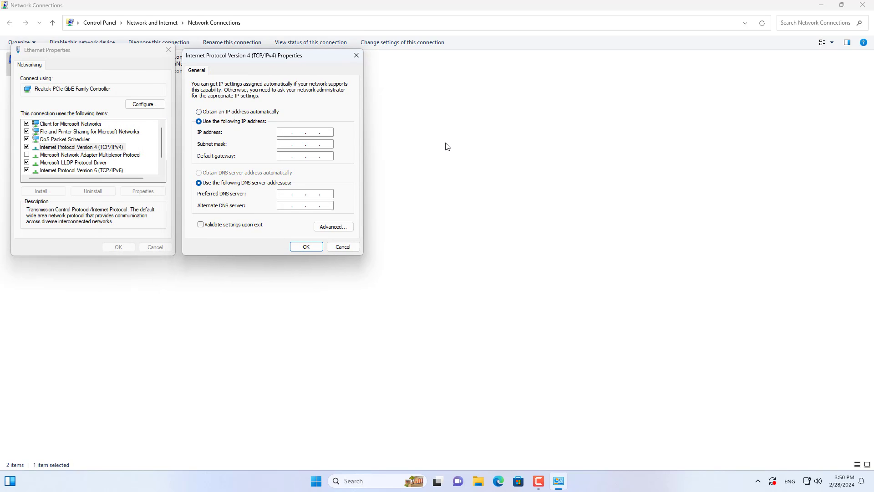
pyautogui.write('192.168.1.10')
pyautogui.press('Tab')
pyautogui.press('Tab')
pyautogui.write('1')
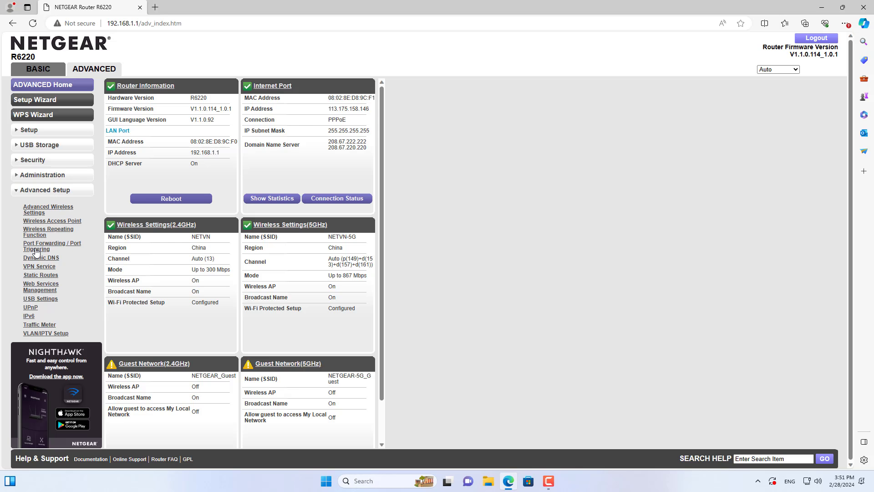
# Add a NETGEAR port forwarding rule for PPTP to internal IP 192.168.1.10
pyautogui.click(37, 247)
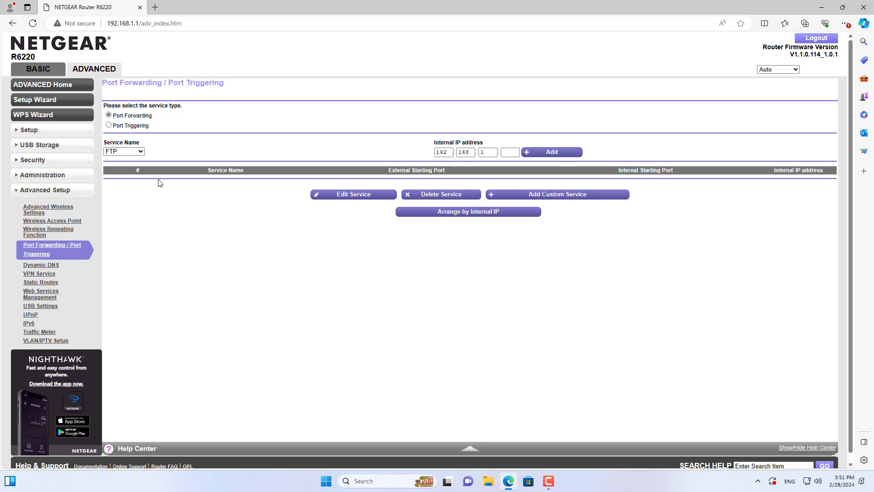
pyautogui.click(129, 152)
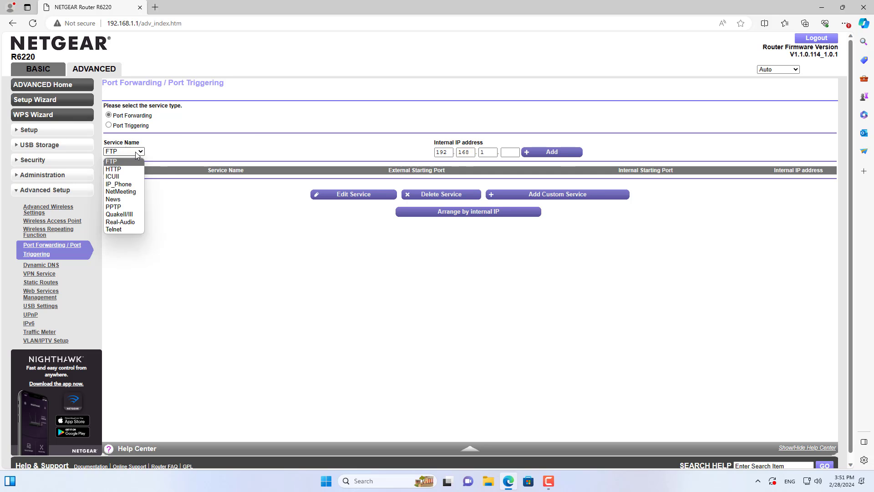
pyautogui.click(127, 207)
pyautogui.click(508, 152)
pyautogui.write('10')
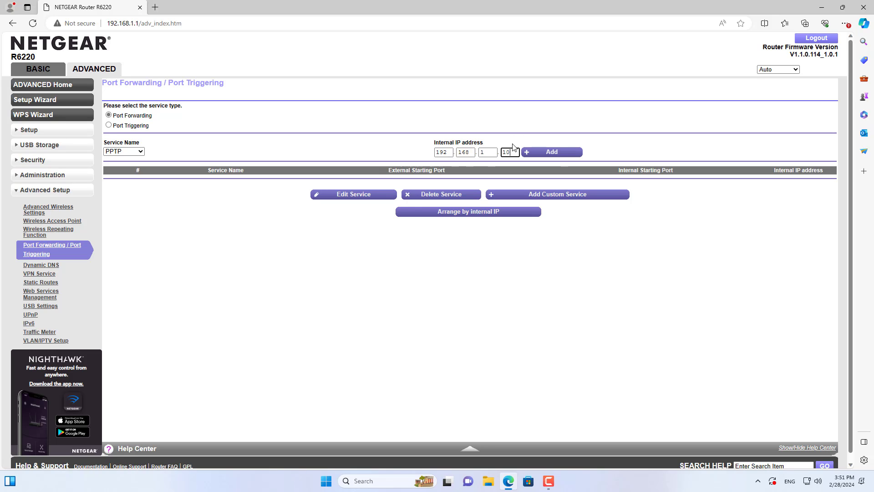
pyautogui.click(528, 151)
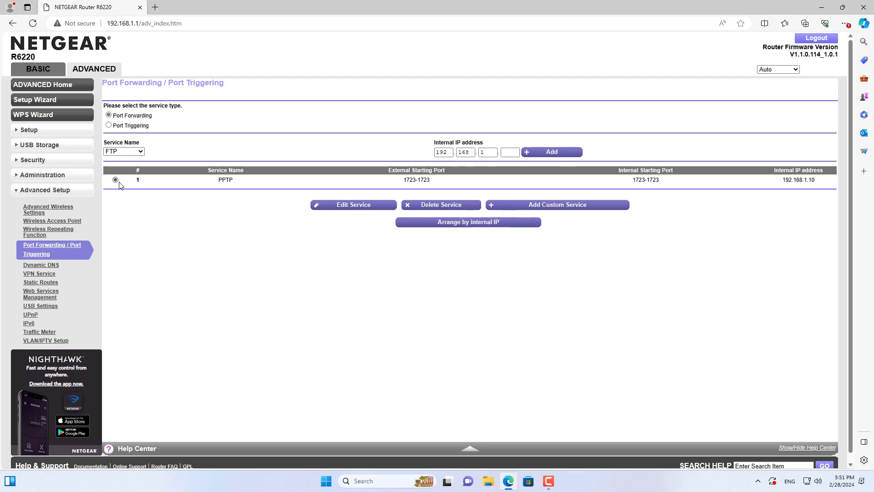
# Review the new rule's port 1723 and IP 192.168.1.10, then launch Task Manager
pyautogui.moveTo(119, 185); pyautogui.dragTo(702, 184)
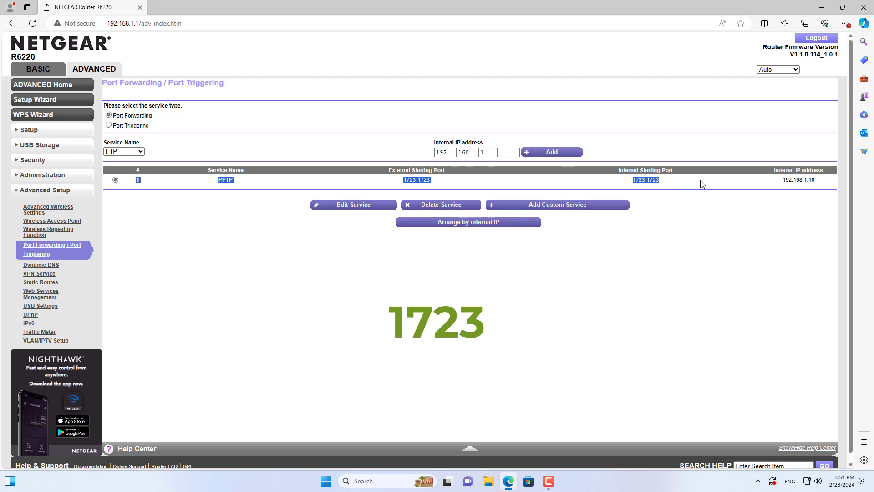
pyautogui.moveTo(703, 185); pyautogui.dragTo(840, 167)
pyautogui.click(770, 184)
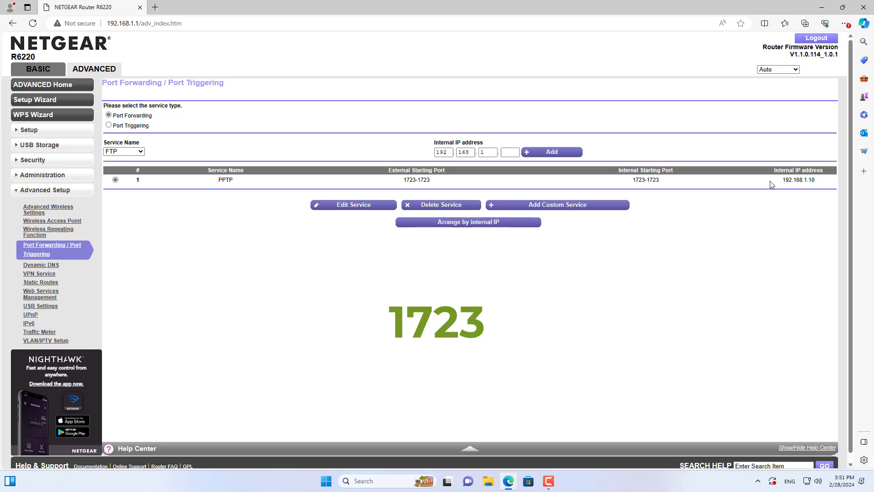
pyautogui.moveTo(771, 185); pyautogui.dragTo(812, 179)
pyautogui.doubleClick(659, 181)
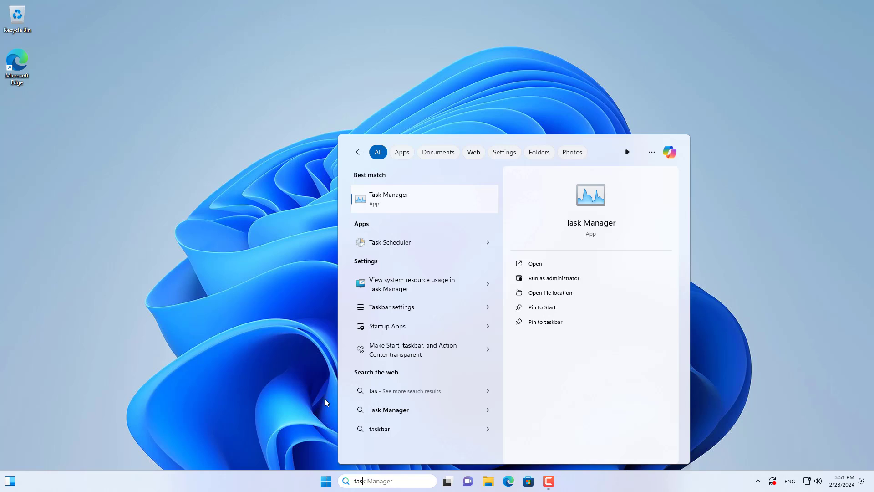
pyautogui.click(387, 481)
pyautogui.write('task Manager')
pyautogui.click(601, 199)
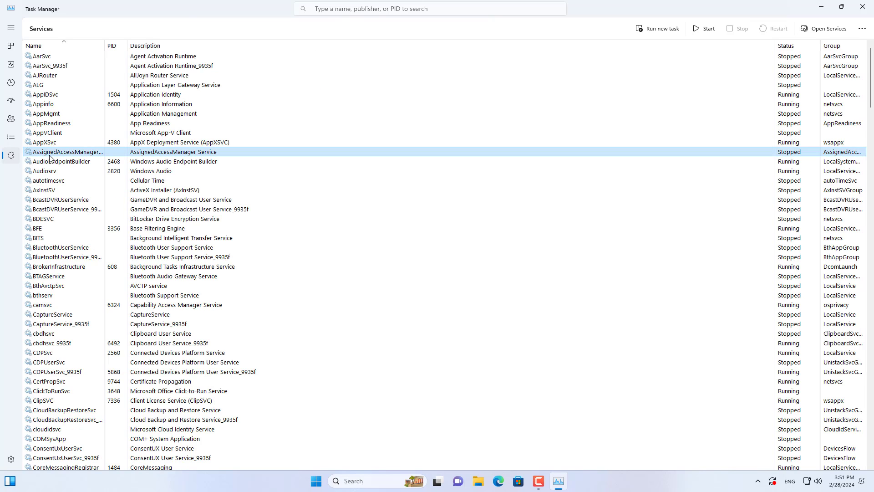
# Start RasAuto and confirm RasMan and RemoteAccess show Running
pyautogui.press('r')
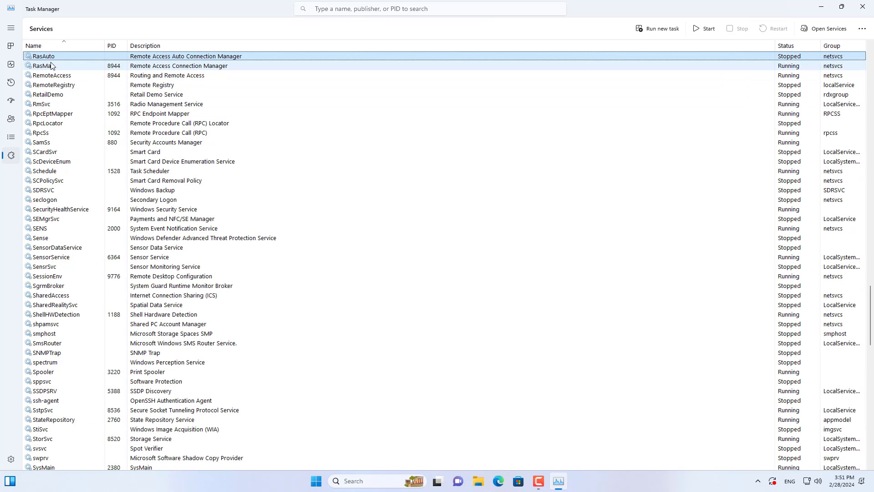
pyautogui.click(52, 66)
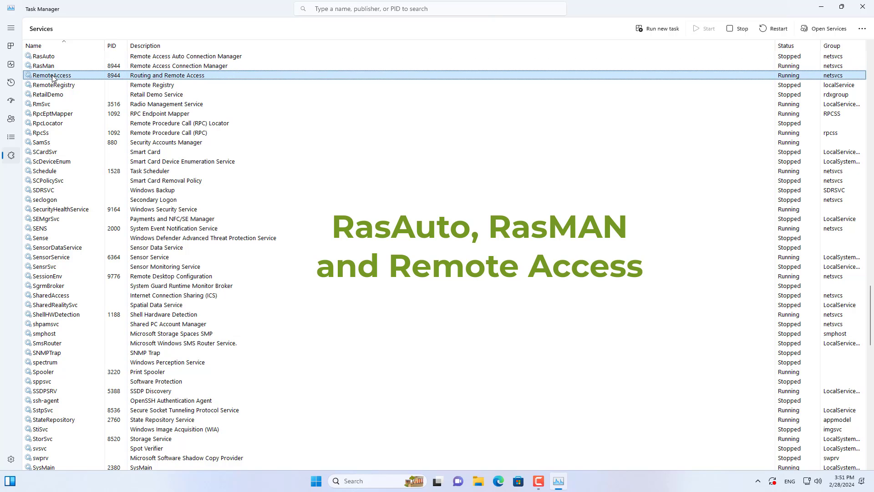
pyautogui.click(56, 60)
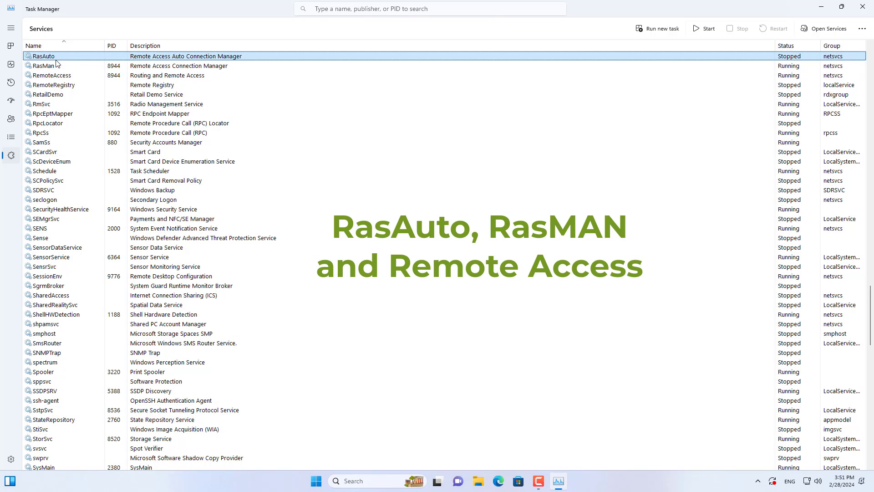
pyautogui.rightClick(146, 58)
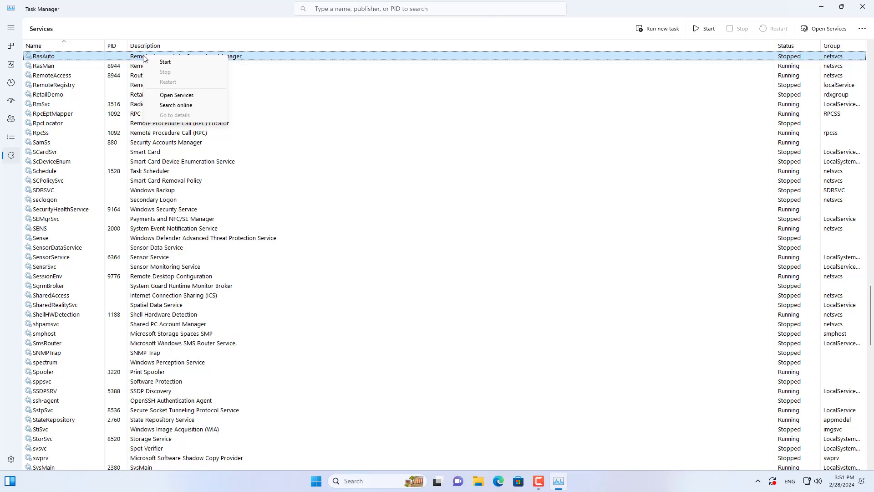
pyautogui.click(157, 63)
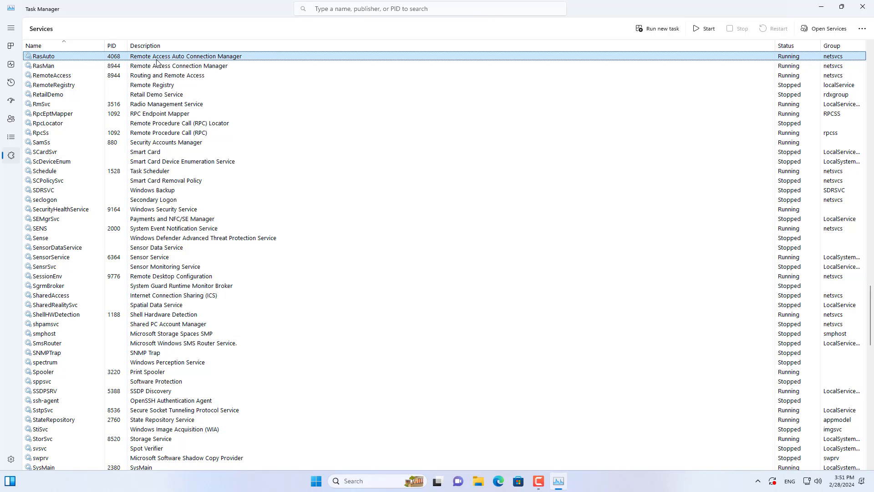
pyautogui.click(158, 66)
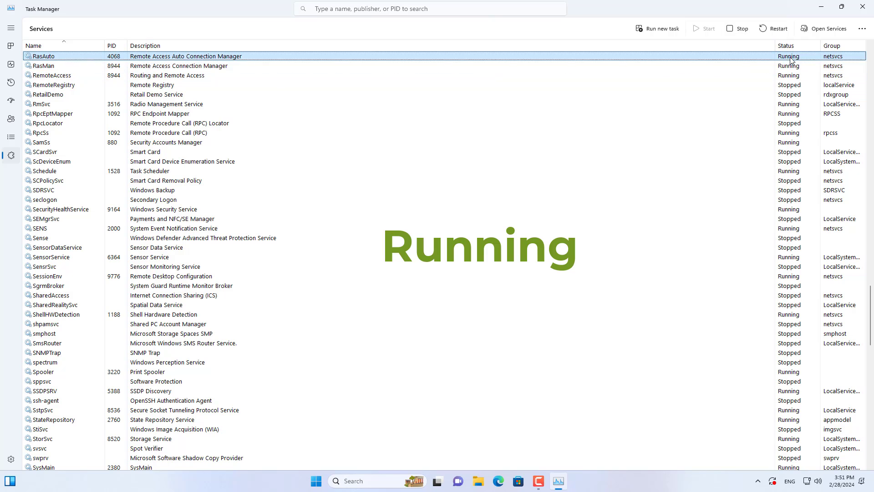
pyautogui.click(790, 75)
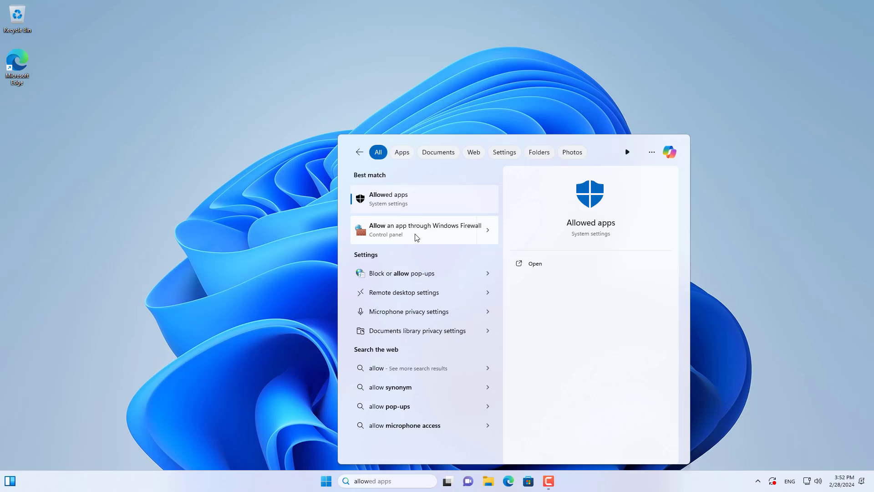
# Unlock the firewall allowed apps list and check Routing and Remote Access is allowed
pyautogui.click(415, 236)
pyautogui.click(537, 71)
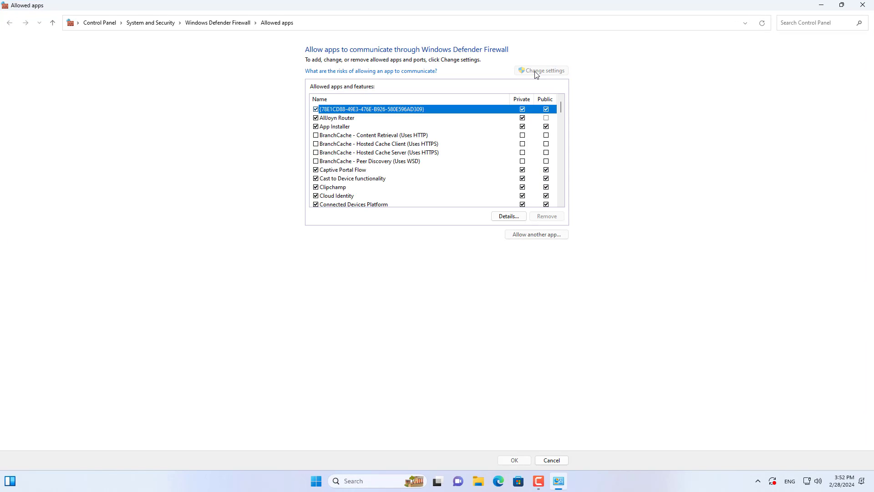
pyautogui.press('r')
pyautogui.click(350, 198)
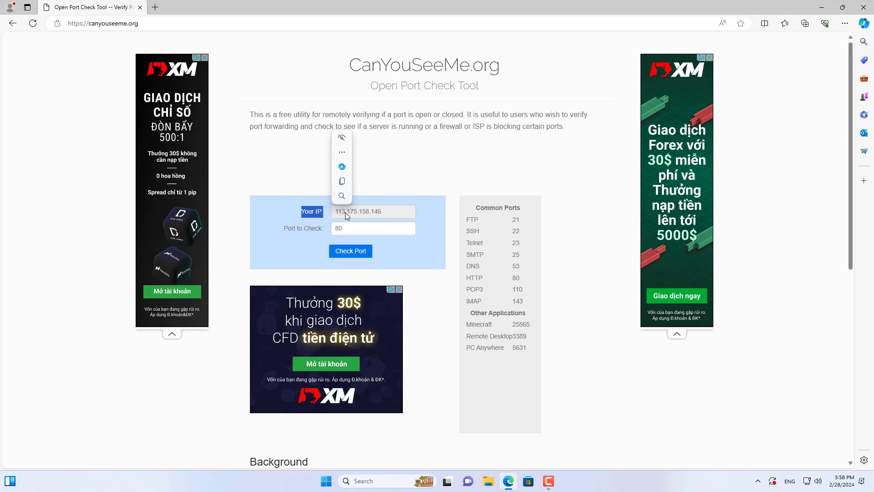
# Check port 1723 on CanYouSeeMe.org and read the success result
pyautogui.moveTo(401, 215); pyautogui.dragTo(333, 206)
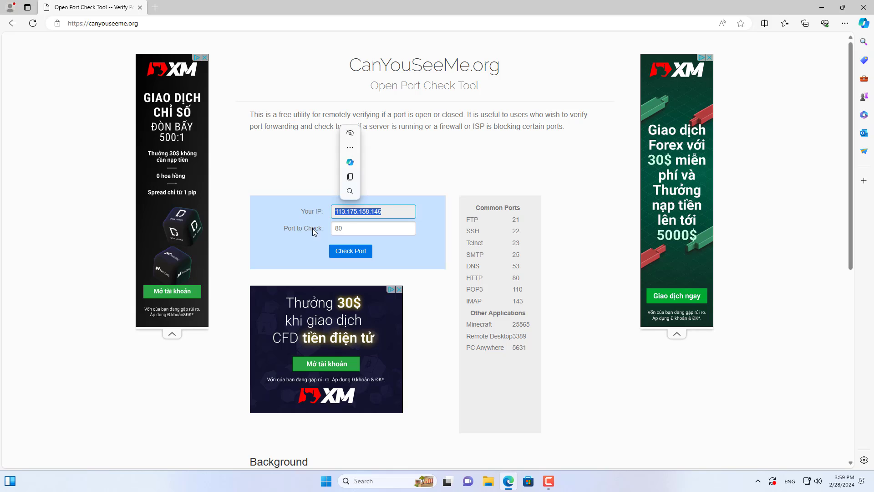
pyautogui.click(348, 226)
pyautogui.write('172')
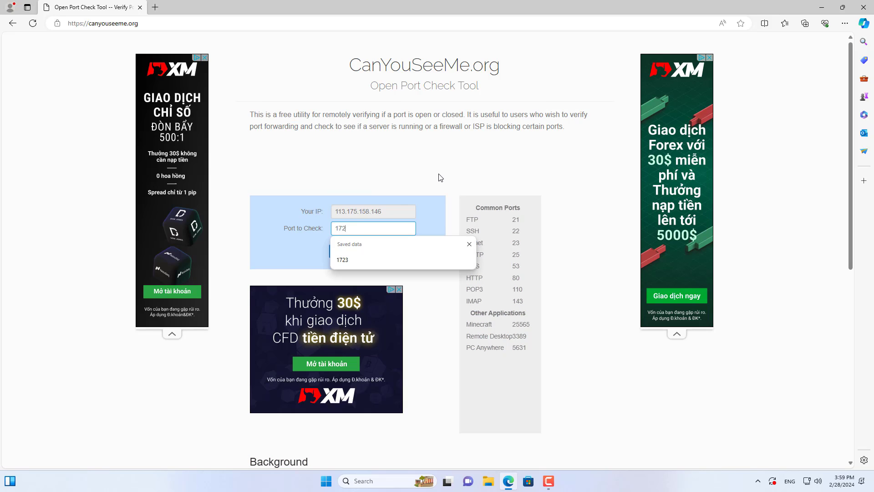
pyautogui.write('3')
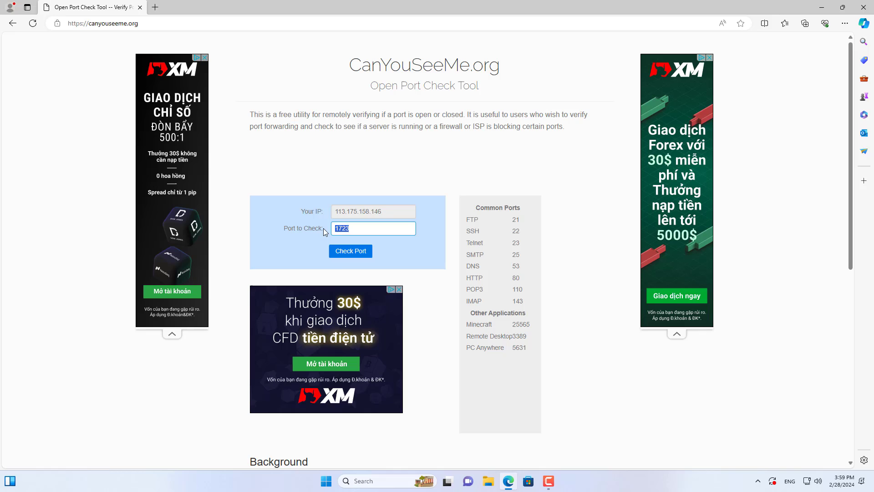
pyautogui.click(346, 251)
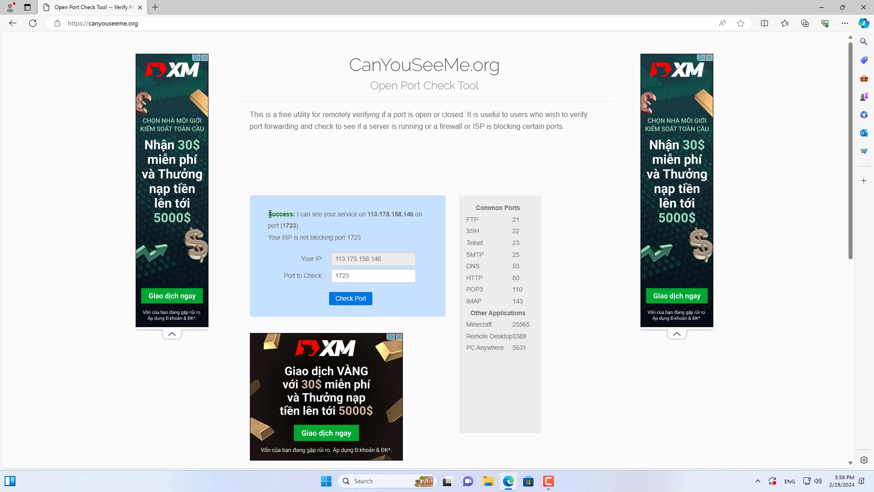
pyautogui.moveTo(269, 214); pyautogui.dragTo(327, 236)
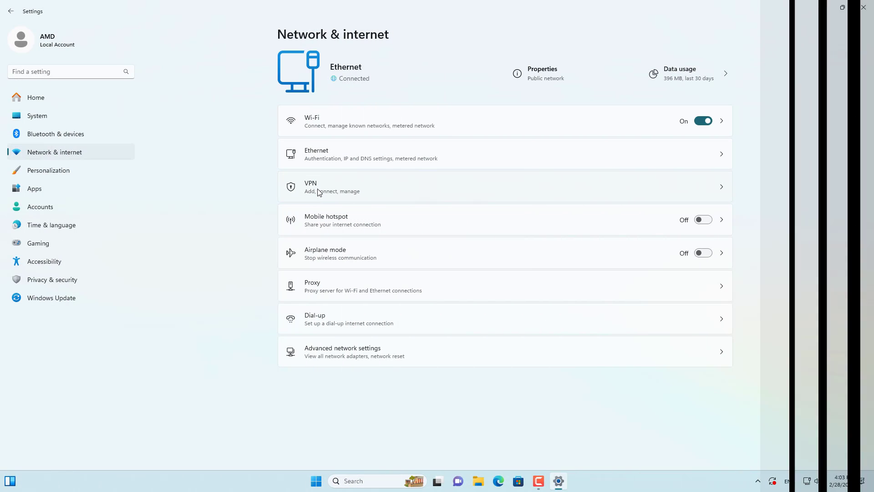
# Add a VPN named VPN pointing to server 113.175.158.146
pyautogui.click(318, 188)
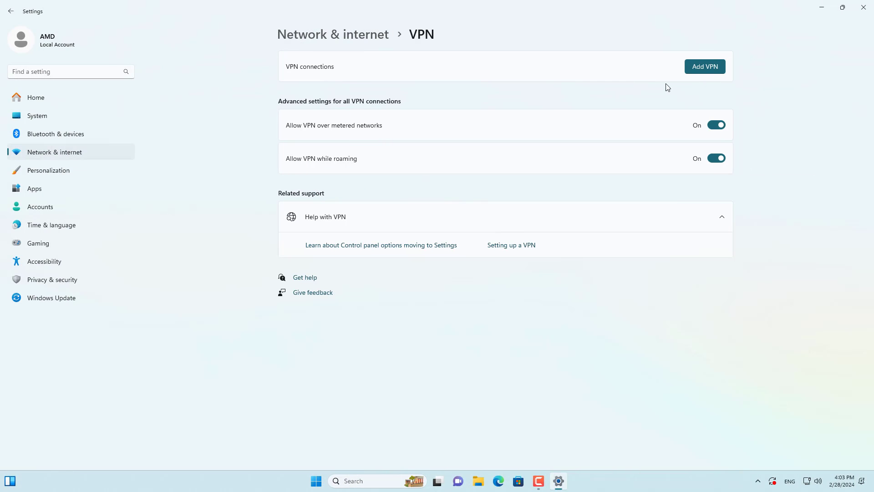
pyautogui.click(696, 71)
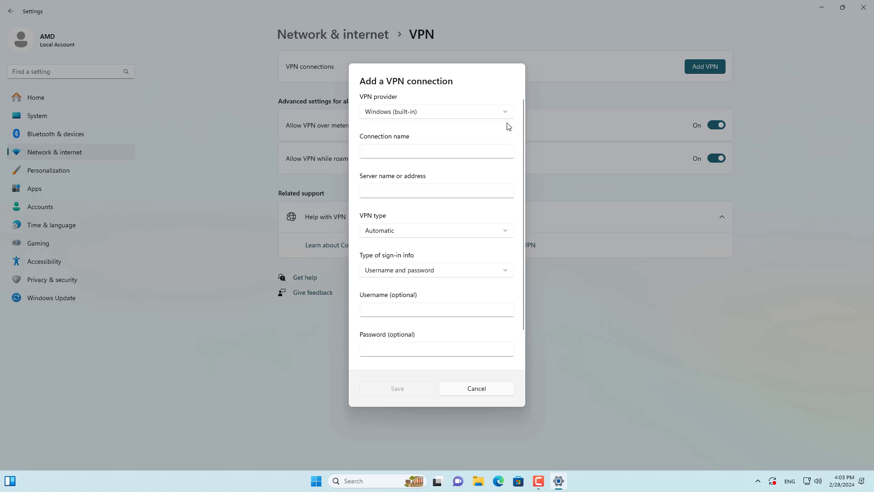
pyautogui.click(438, 150)
pyautogui.doubleClick(428, 150)
pyautogui.click(399, 195)
pyautogui.write('113.175.158.146')
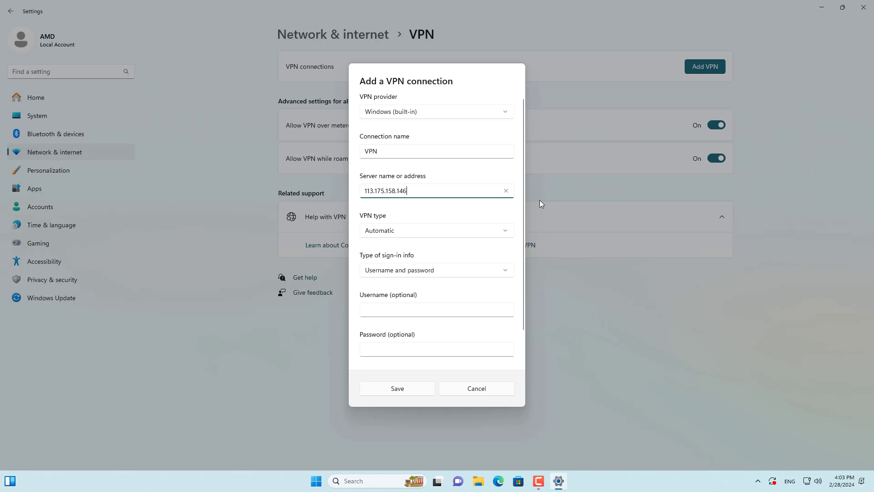
pyautogui.moveTo(415, 191); pyautogui.dragTo(357, 191)
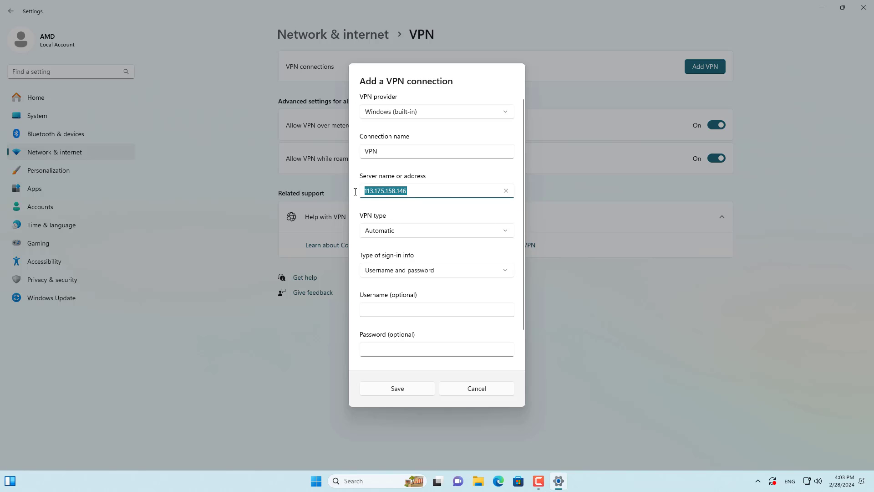
# Choose PPTP type with vpnuser username/password sign-in and save the connection
pyautogui.click(387, 230)
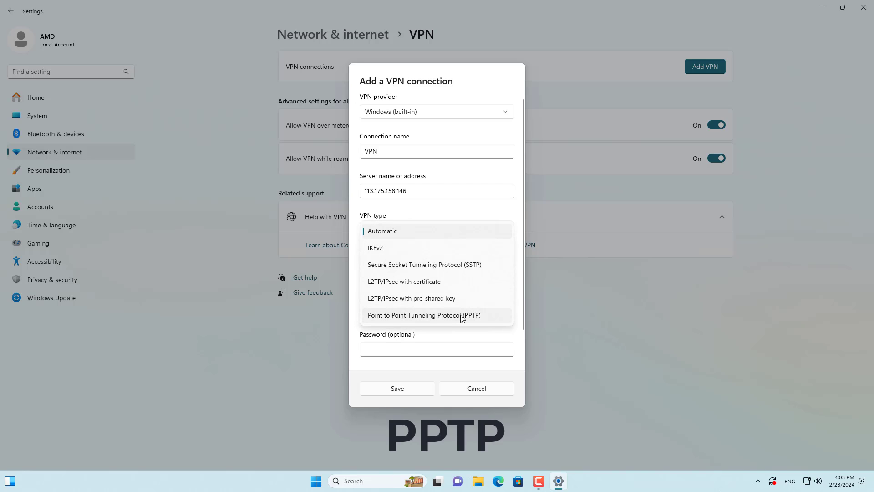
pyautogui.click(476, 316)
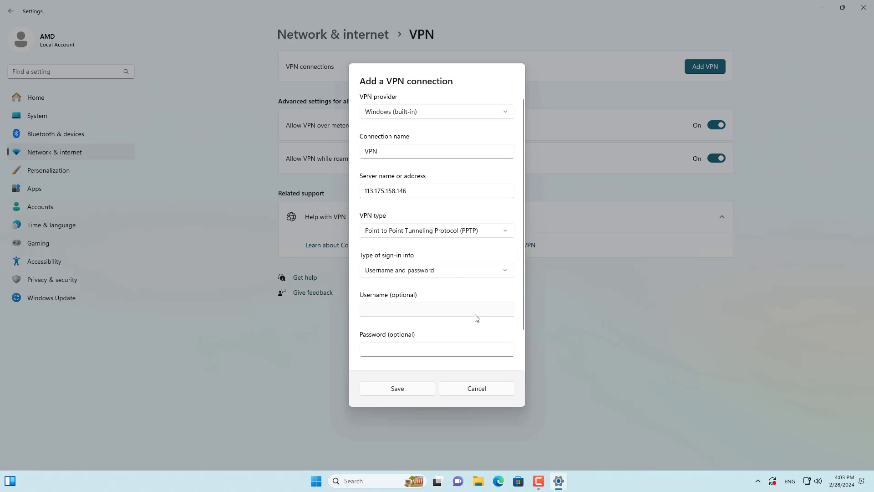
pyautogui.click(455, 274)
pyautogui.click(449, 277)
pyautogui.click(429, 317)
pyautogui.click(392, 349)
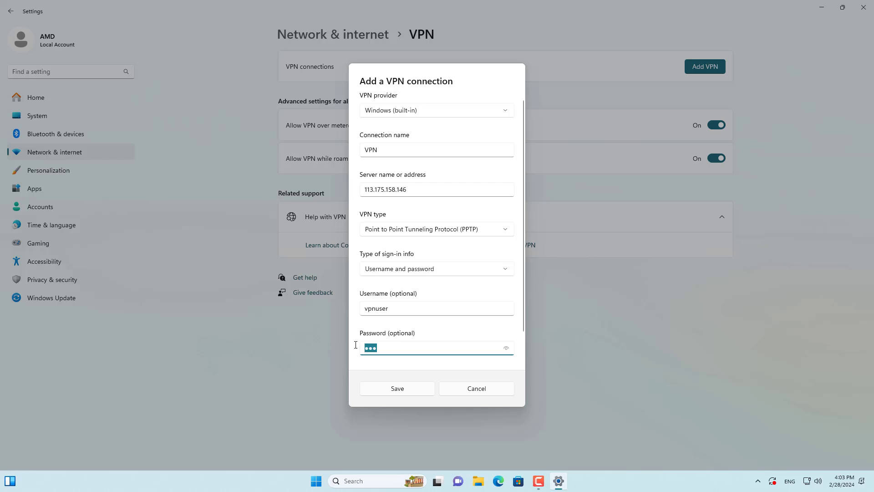
pyautogui.click(387, 391)
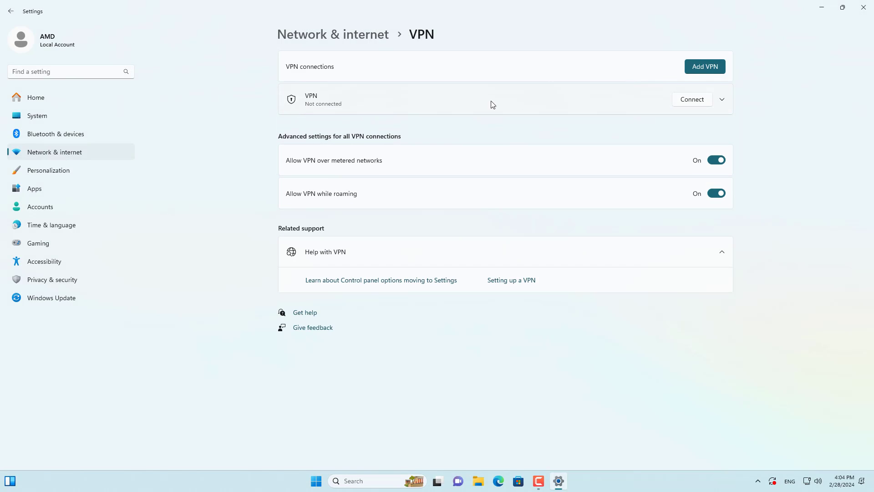
# Connect the VPN, then remote-desktop into 192.168.1.10 as Admin, accepting the certificate warning, showing vpnuser Connected
pyautogui.click(693, 105)
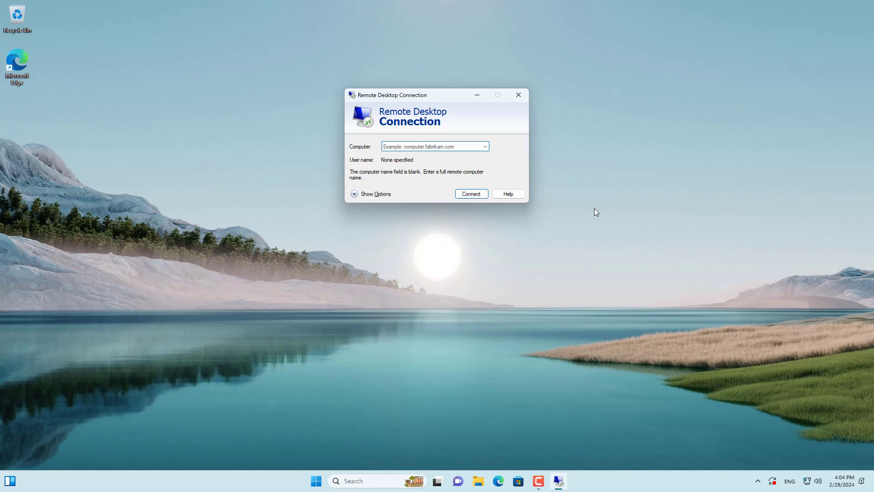
pyautogui.write('192.168.1.1')
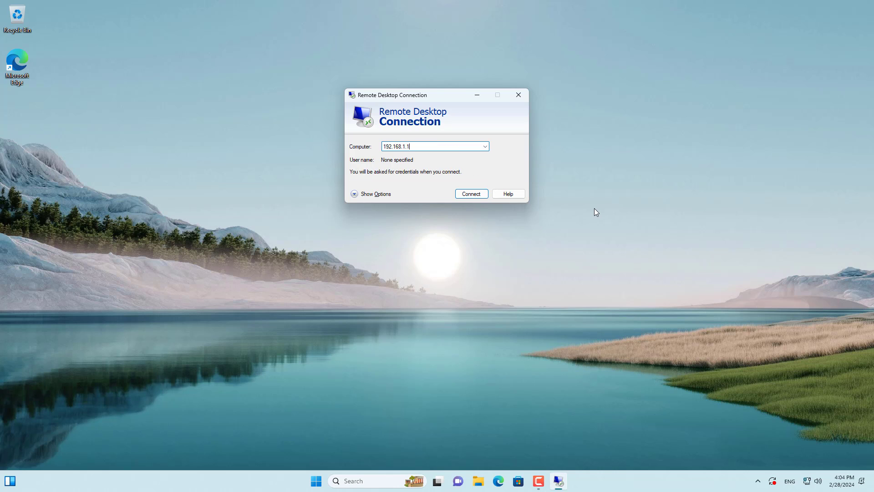
pyautogui.write('0')
pyautogui.press('Return')
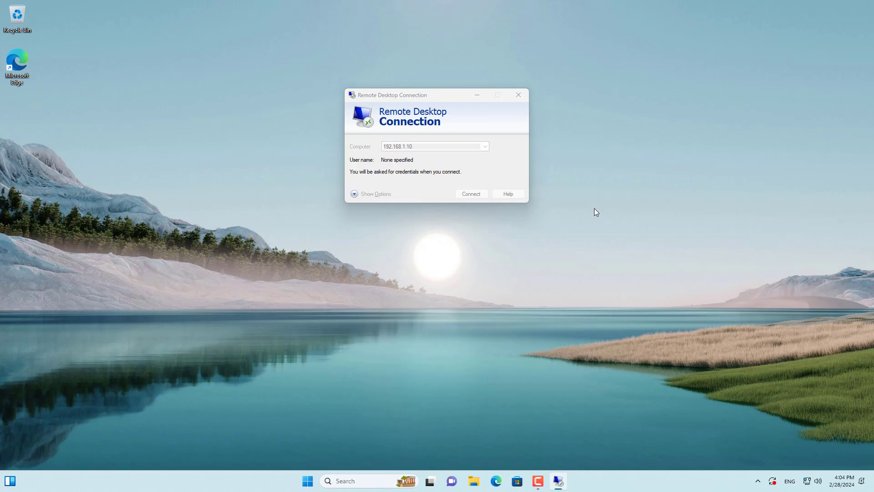
pyautogui.write('Admin')
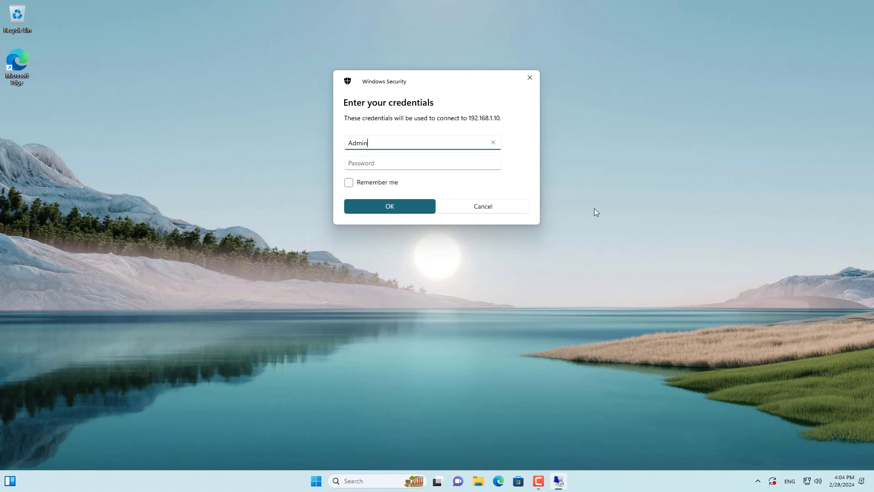
pyautogui.press('Tab')
pyautogui.press('Return')
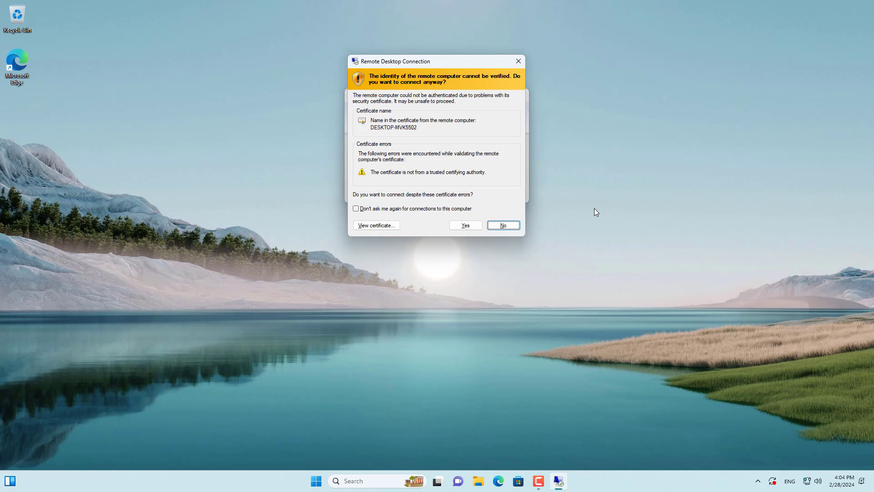
pyautogui.click(474, 225)
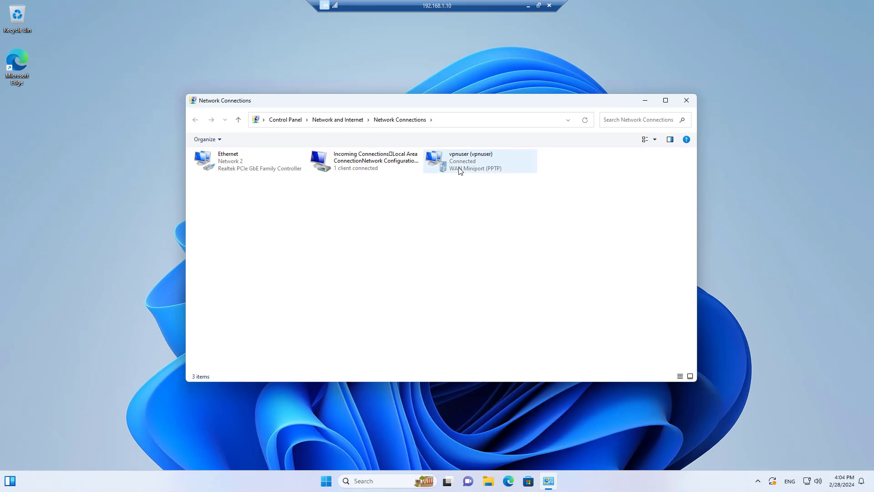
pyautogui.click(461, 172)
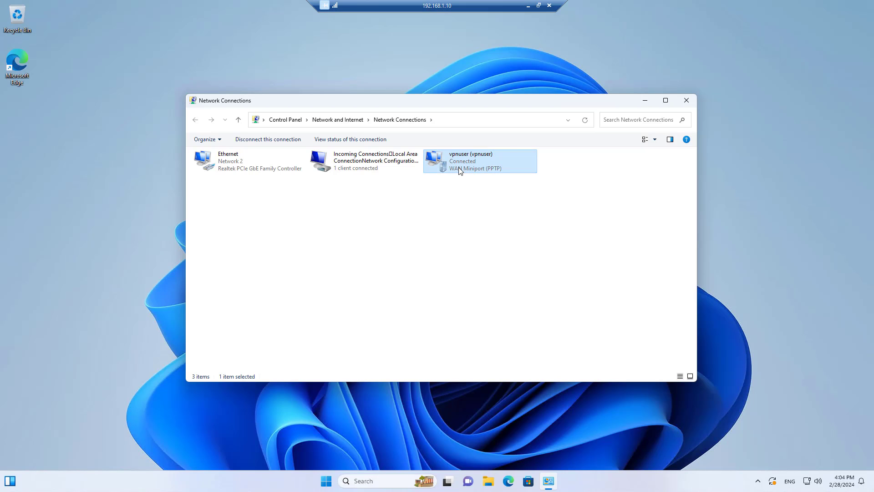